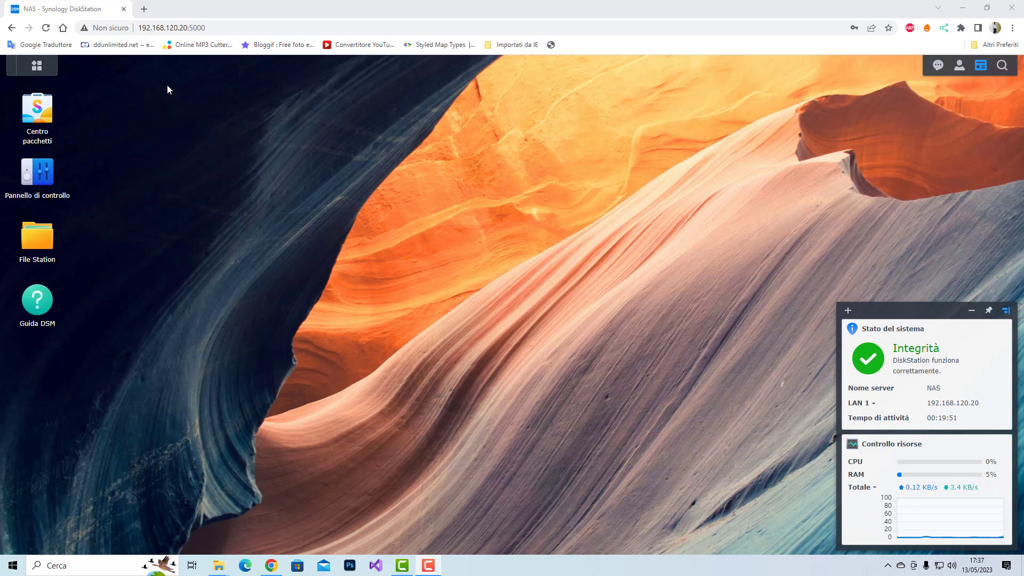
Open Centro pacchetti and look through the list of all available packages.
click(38, 112)
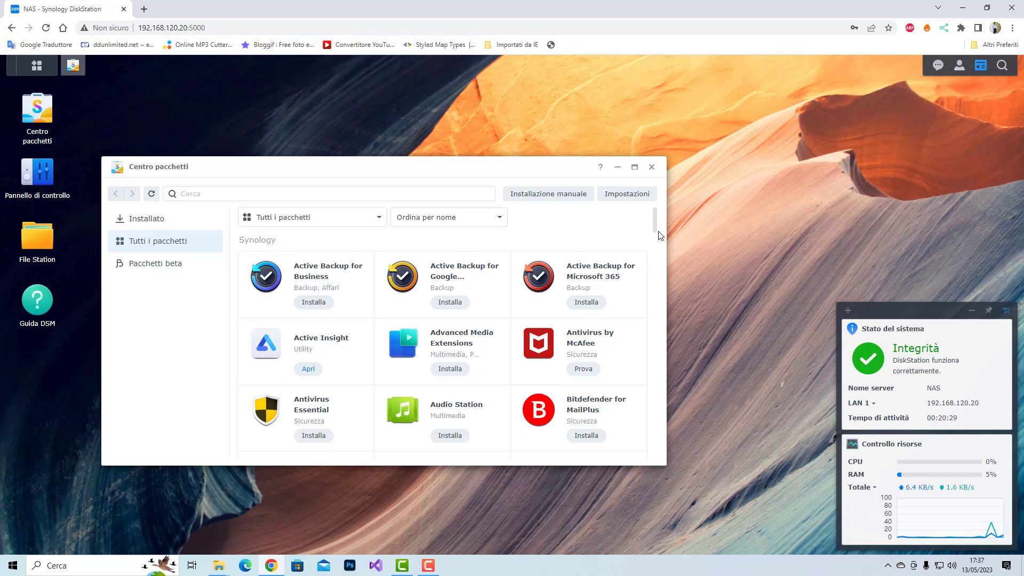
drag(655, 222, 247, 330)
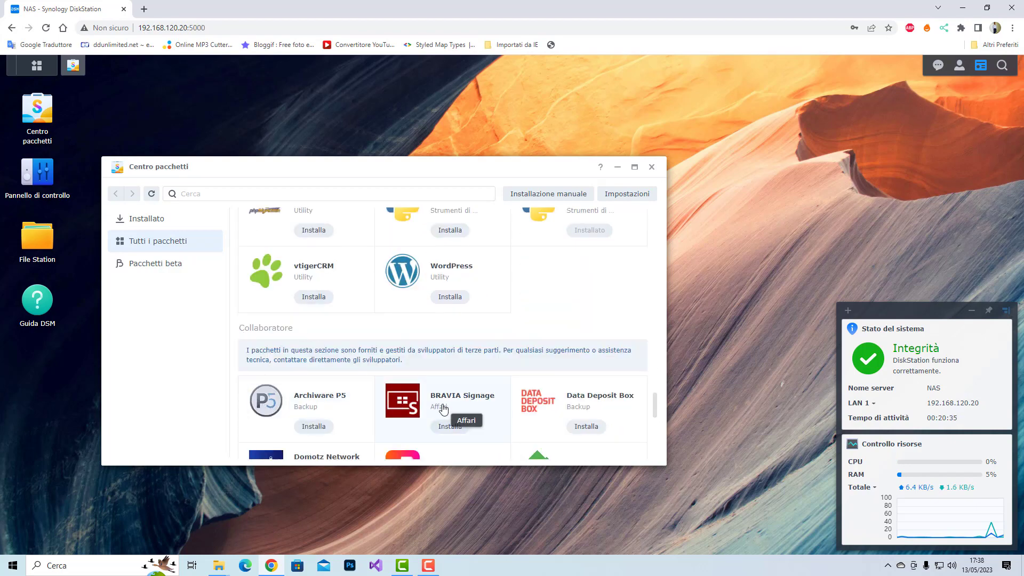
scroll(640, 221, up, 15)
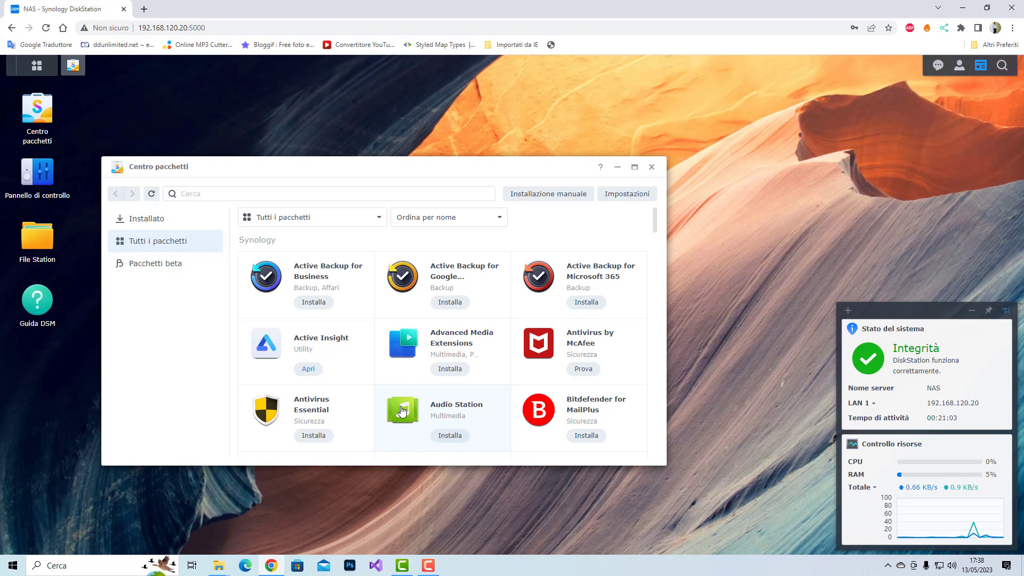
Try to open 21_Tips_WP_Ebook_IT.pdf and Test.docx from the DOCUMENTI folder in File Station, cancelling each save prompt.
click(38, 239)
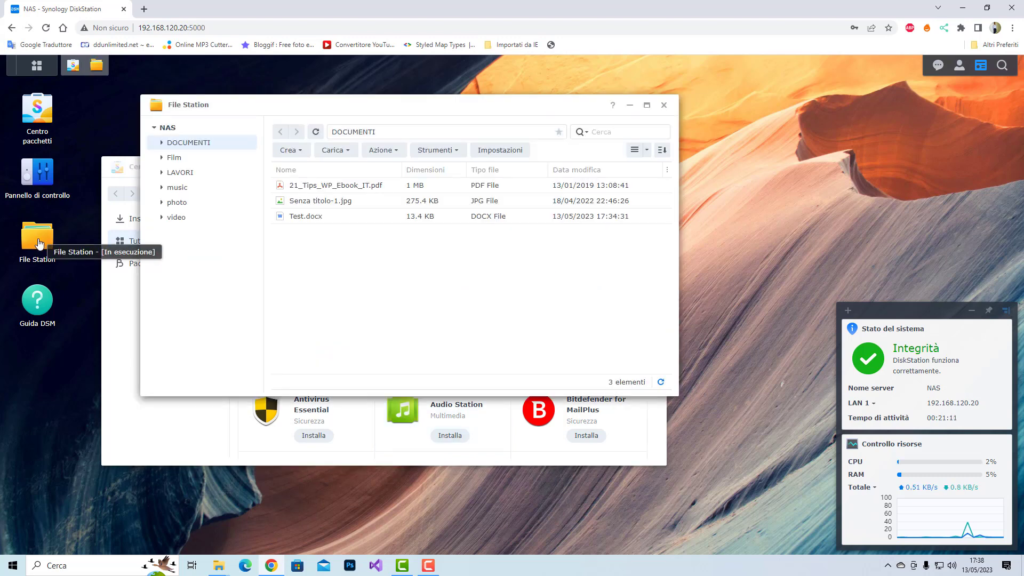
double_click(322, 186)
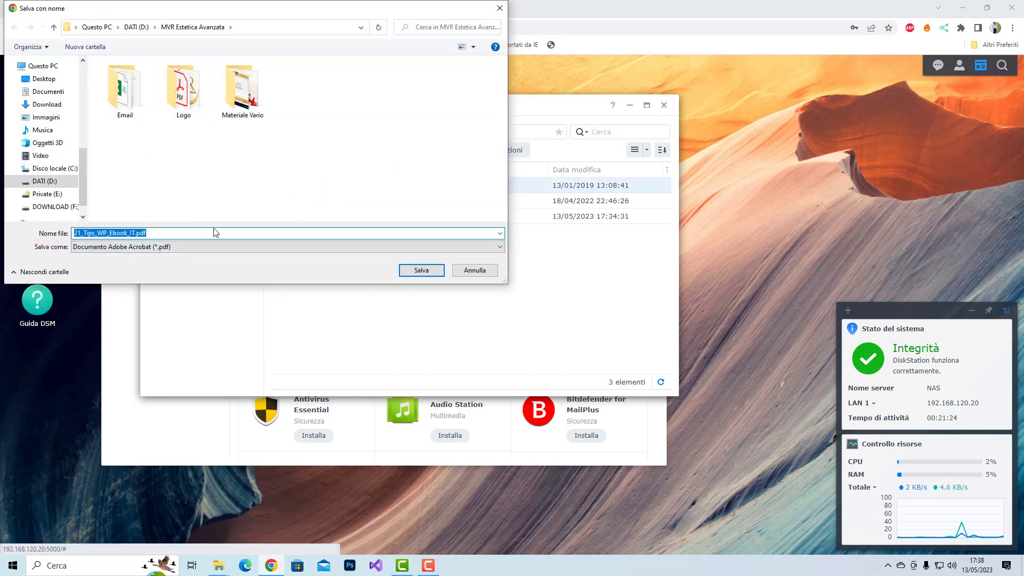
click(462, 272)
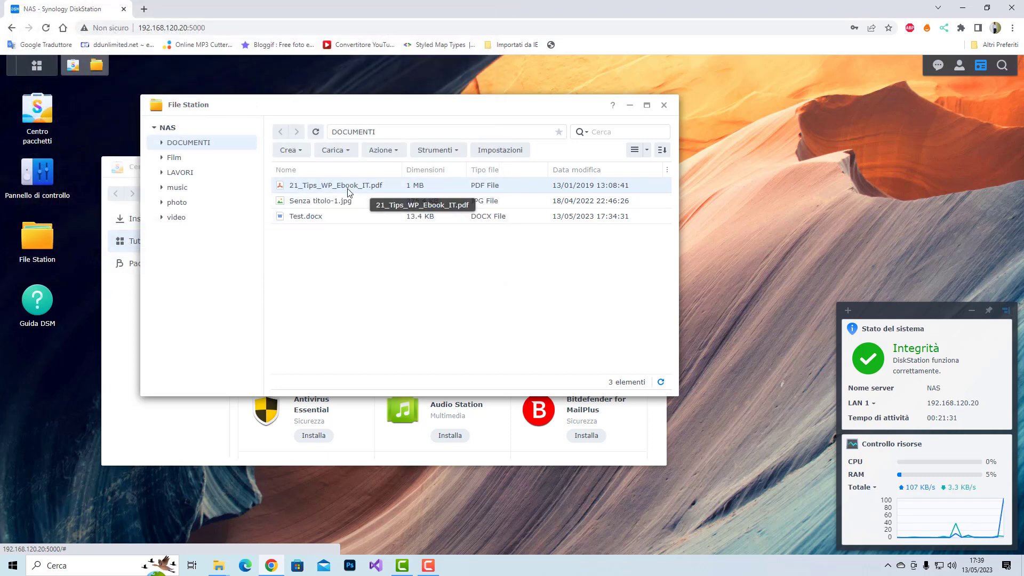
click(324, 219)
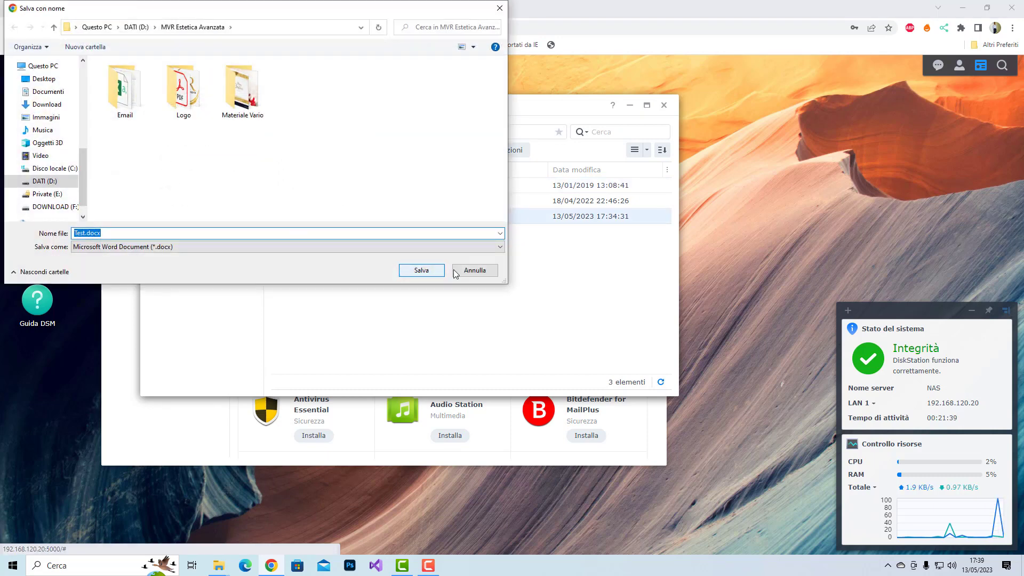
click(474, 270)
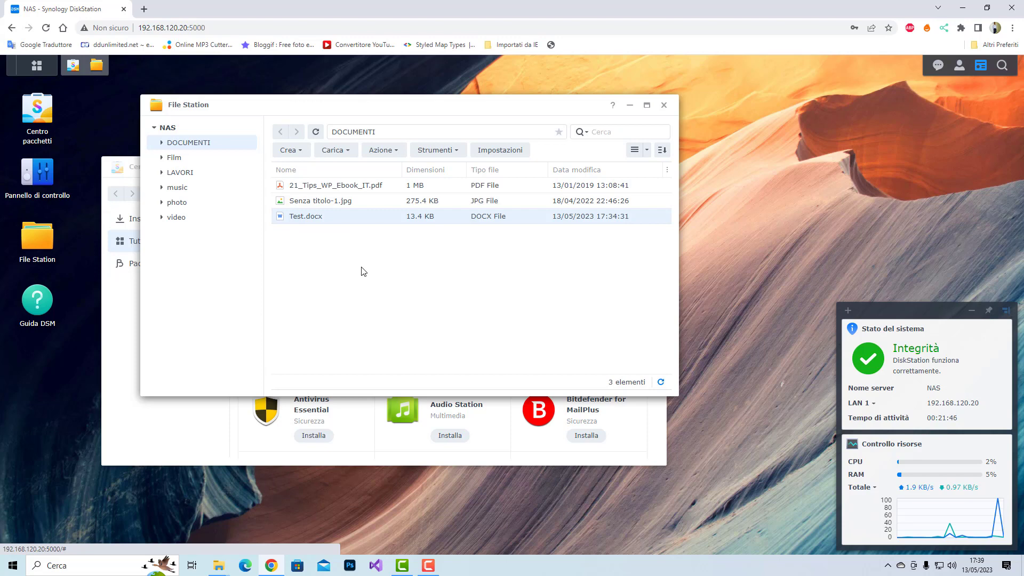
Preview the image Senza titolo-1.jpg, and close the preview and File Station.
double_click(318, 201)
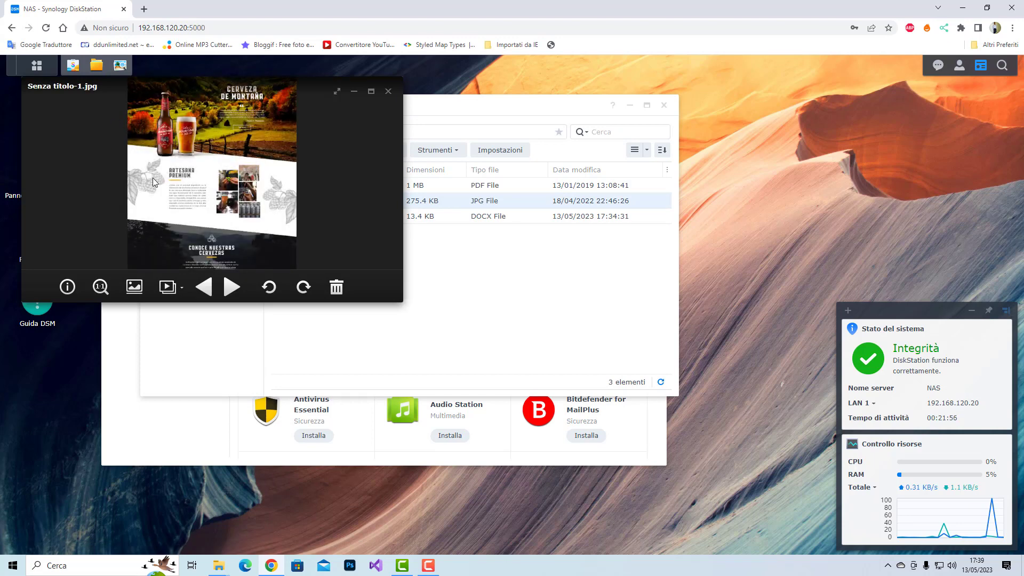
click(389, 92)
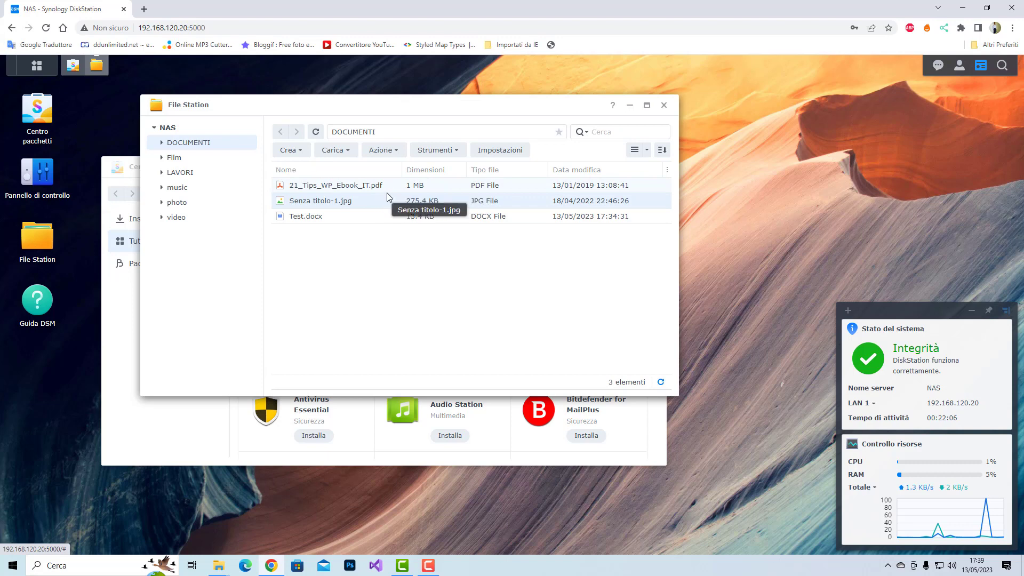
click(662, 104)
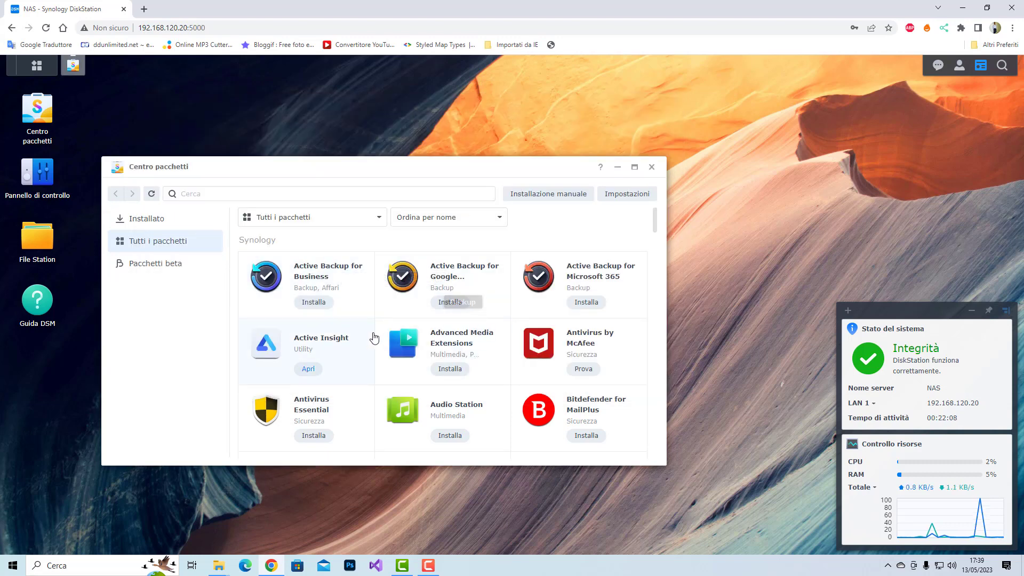
Find the Visualizzatore PDF package in the catalogue, read its description and install it.
scroll(470, 337, down, 4)
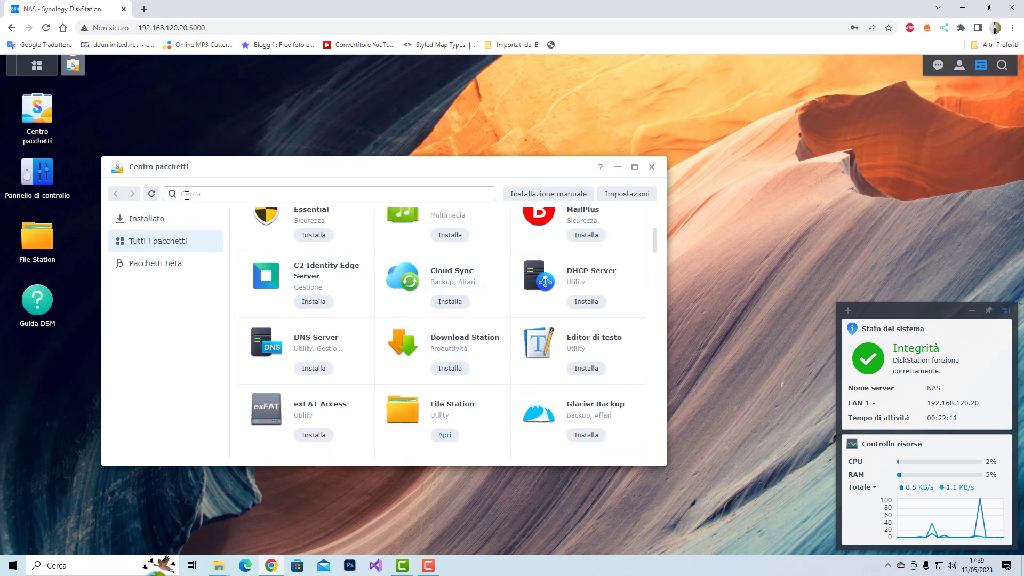
scroll(365, 325, down, 1)
scroll(373, 327, down, 3)
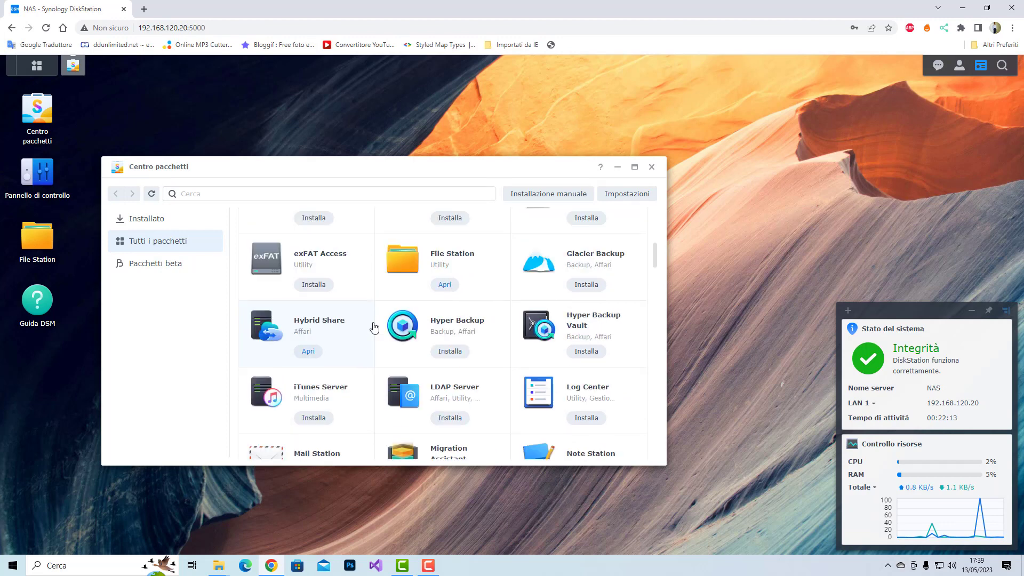
scroll(374, 328, down, 2)
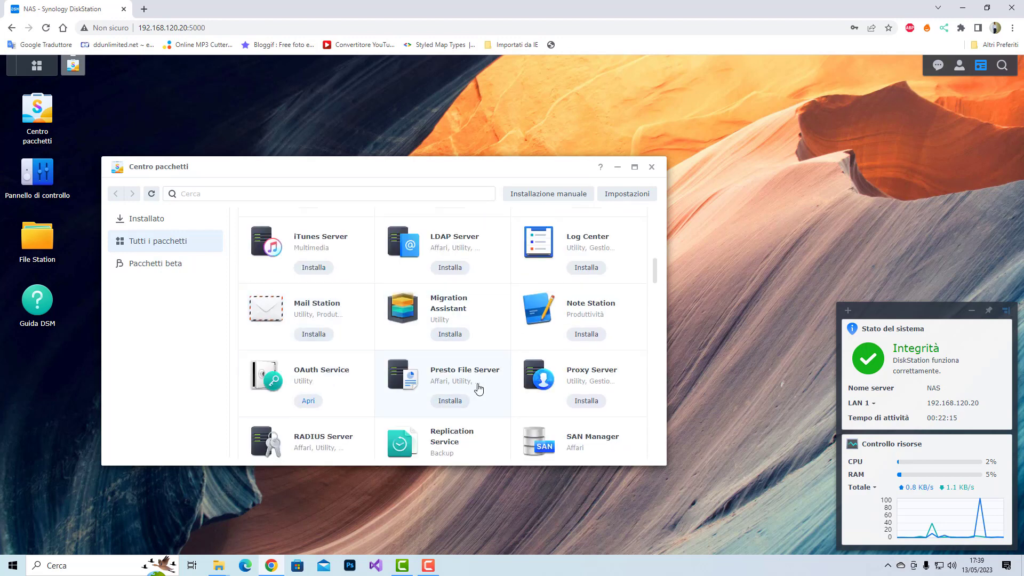
scroll(469, 389, down, 1)
scroll(469, 389, down, 3)
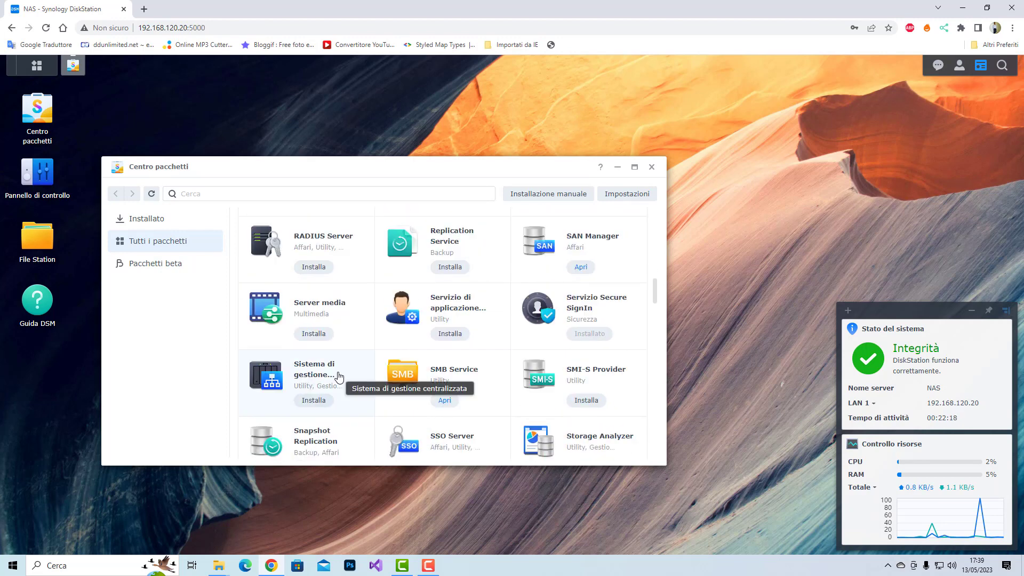
scroll(338, 376, down, 2)
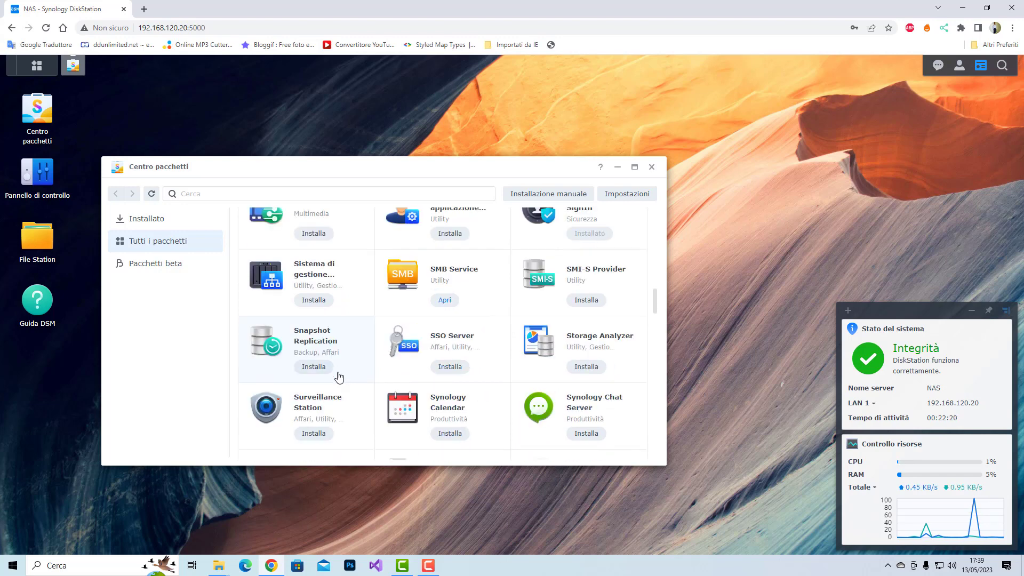
scroll(338, 376, down, 1)
scroll(338, 377, down, 2)
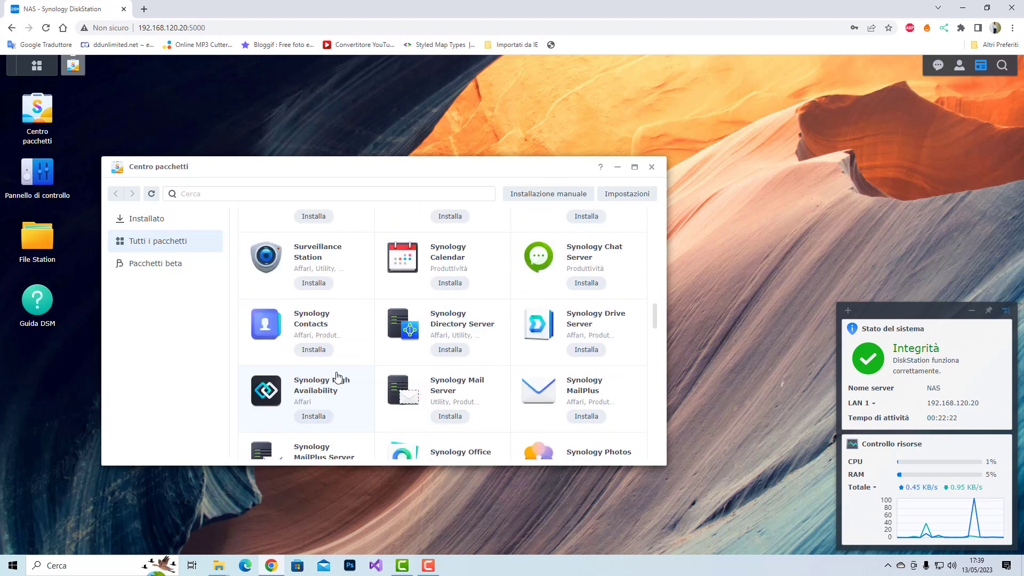
scroll(336, 376, down, 4)
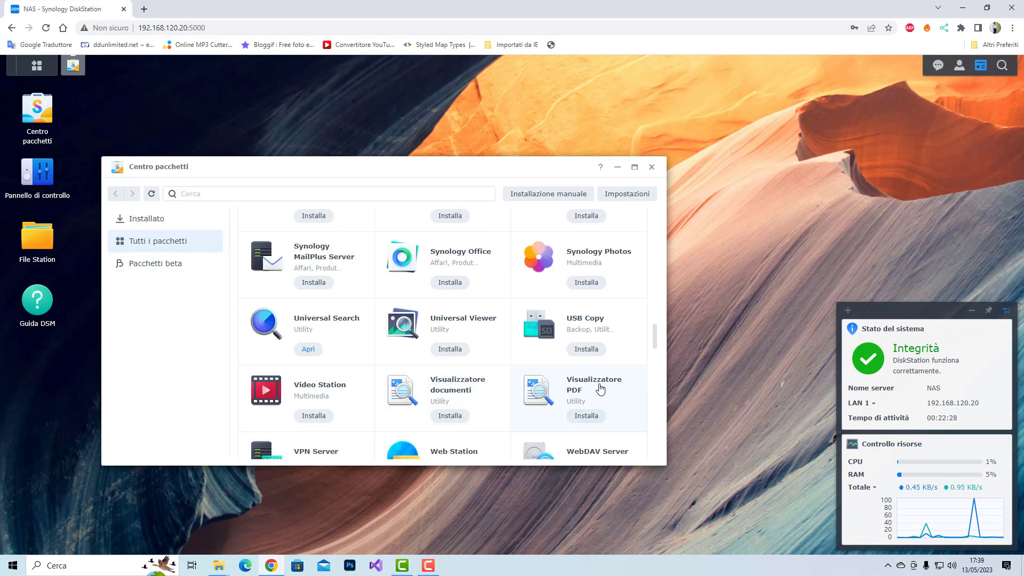
click(574, 392)
scroll(424, 335, down, 4)
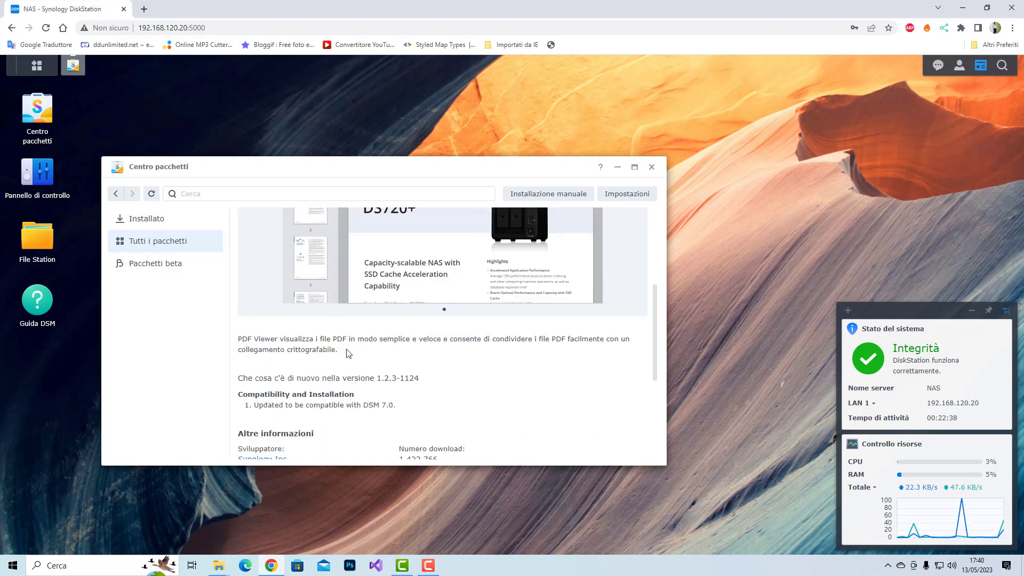
scroll(352, 389, down, 1)
scroll(354, 377, up, 5)
click(369, 284)
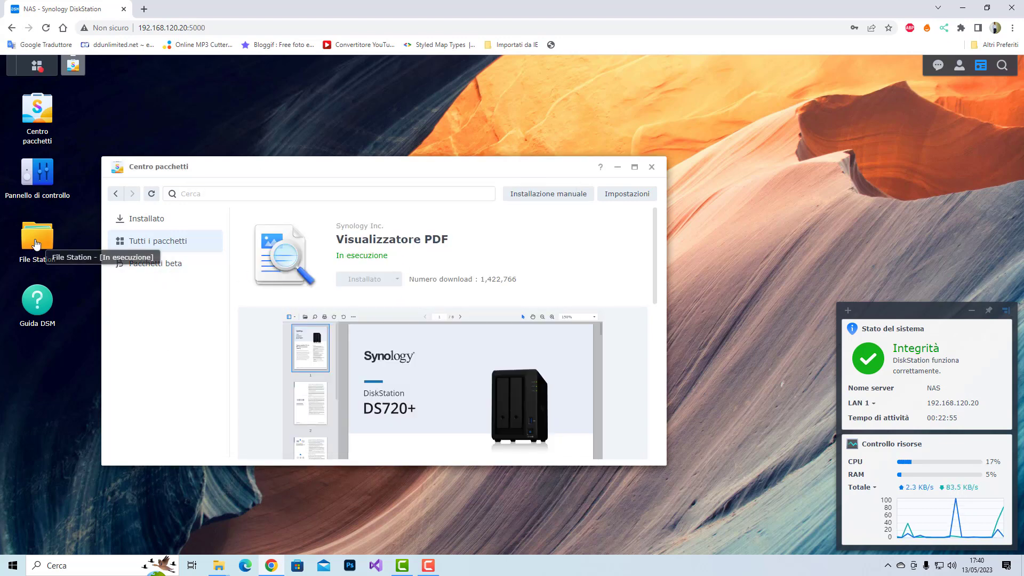
View 21_Tips_WP_Ebook_IT.pdf from the DOCUMENTI folder in PDF Viewer and close the document.
click(48, 247)
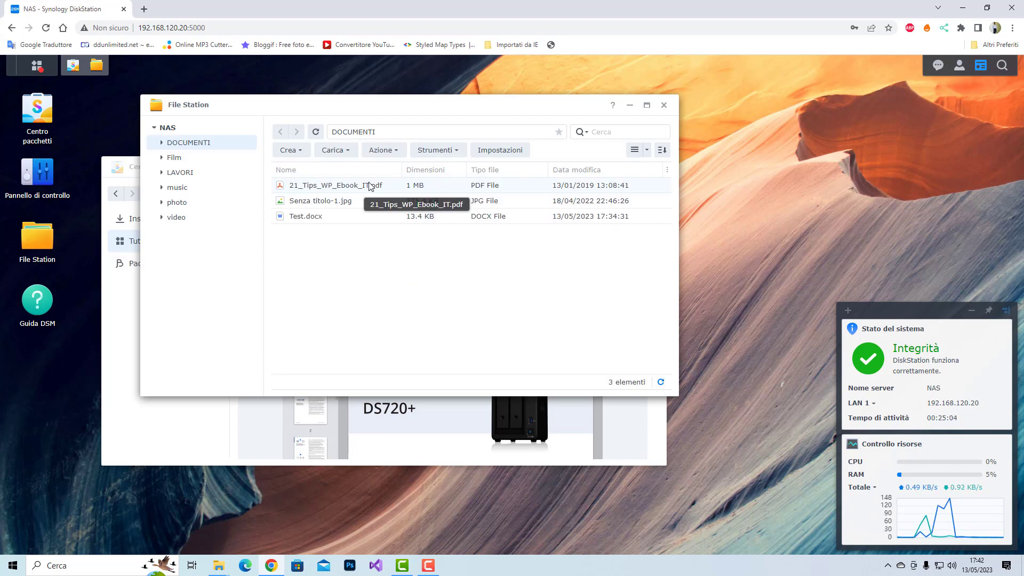
double_click(370, 185)
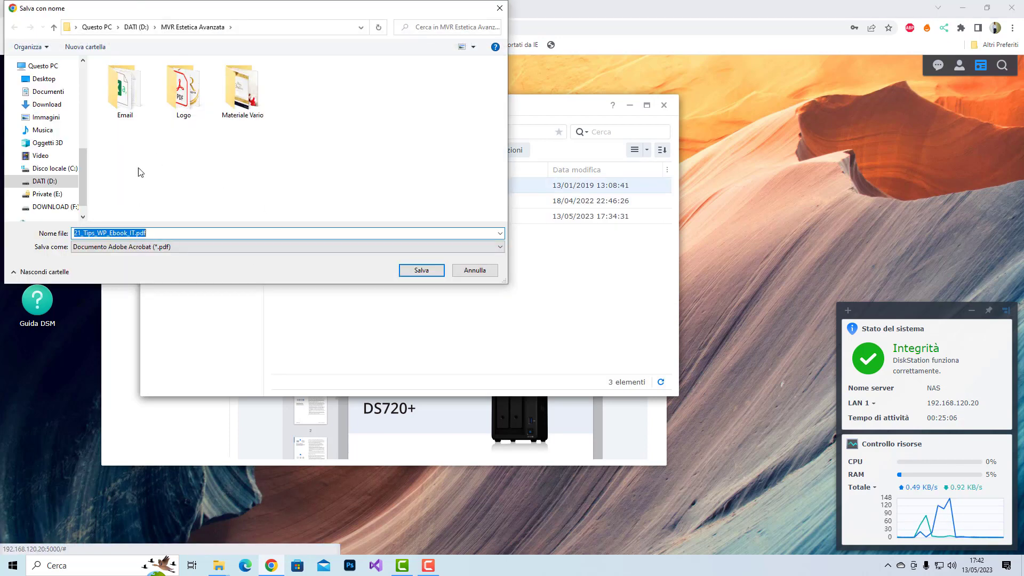
click(475, 270)
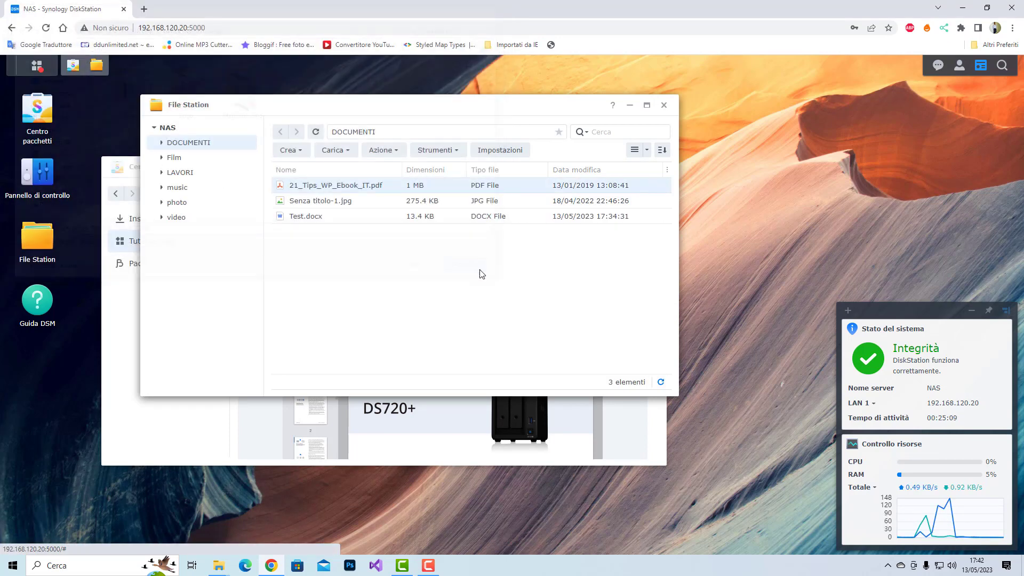
click(399, 152)
mouse_move(424, 190)
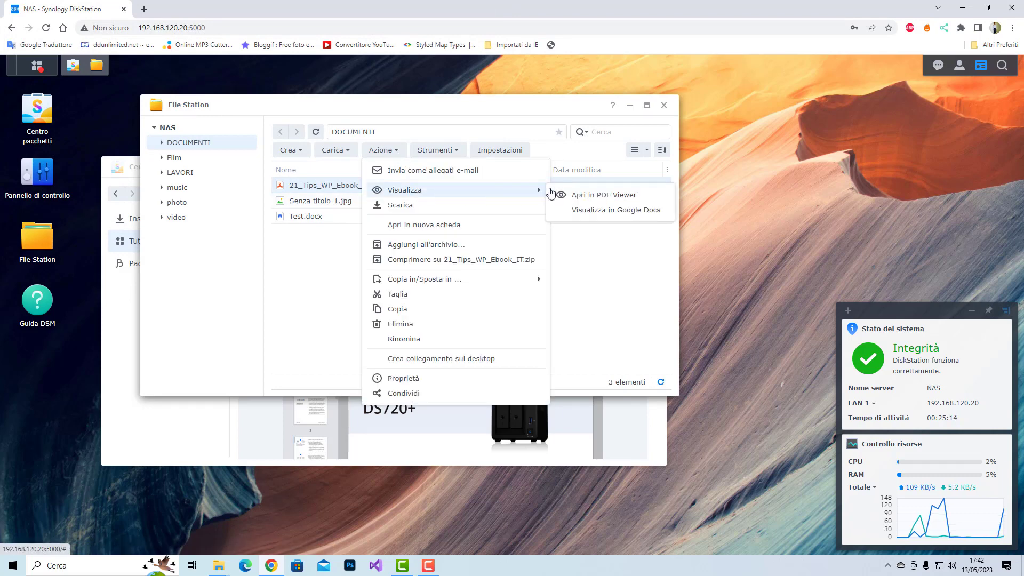
click(604, 198)
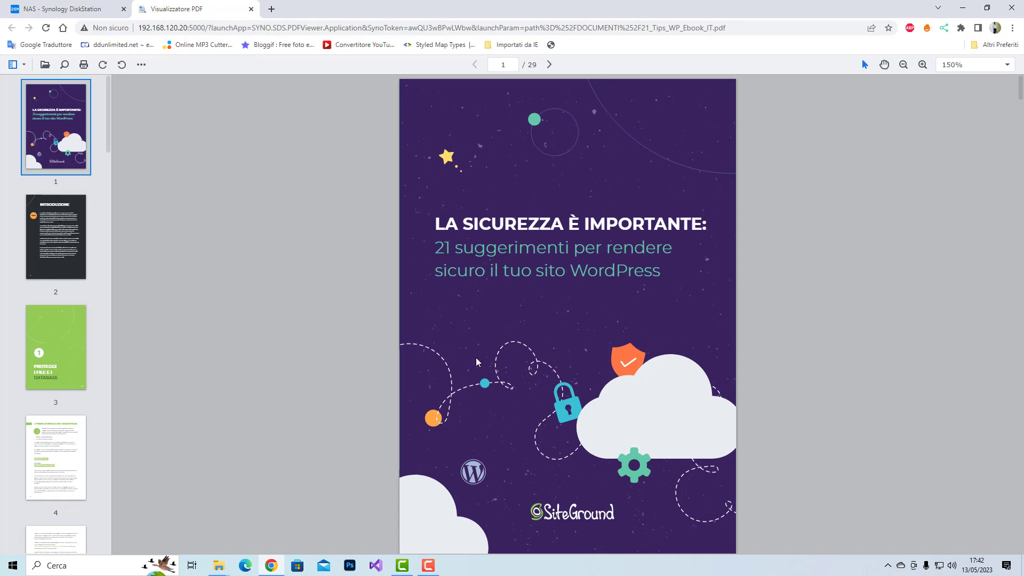
key(ctrl+w)
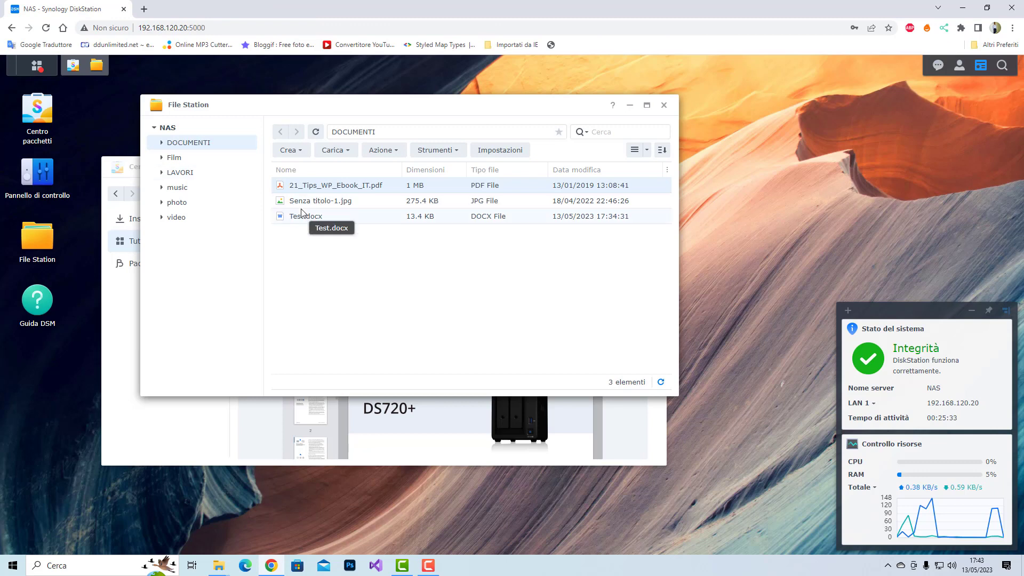
Read the description of the Visualizzatore documenti package in Centro pacchetti and try to install it.
click(159, 430)
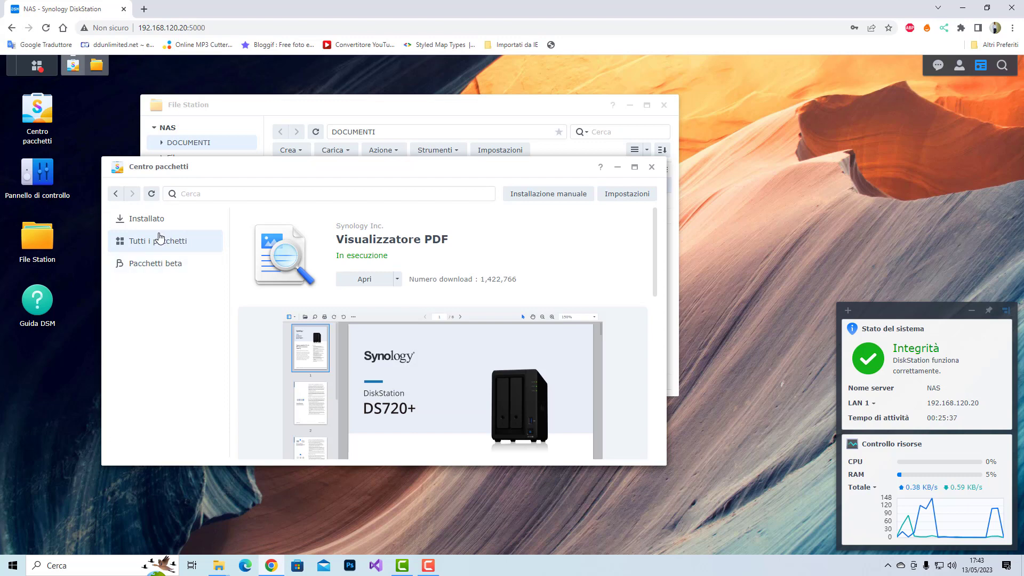
click(117, 194)
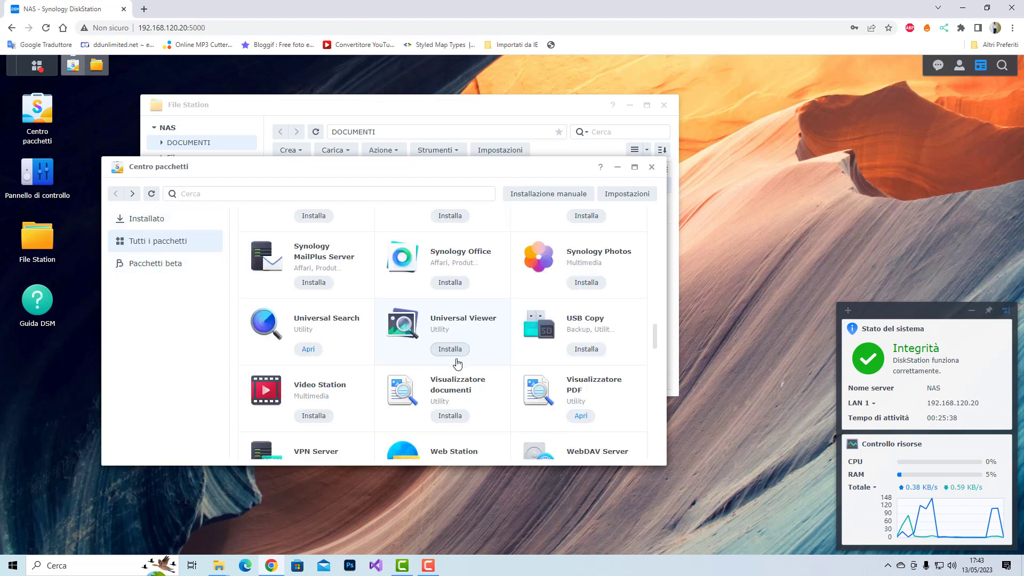
click(454, 389)
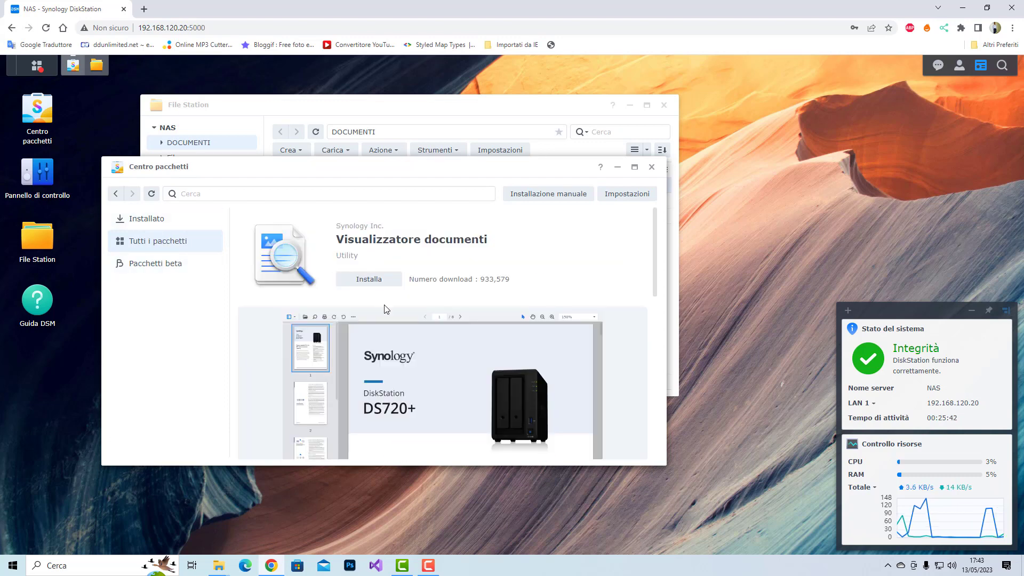
scroll(384, 308, down, 4)
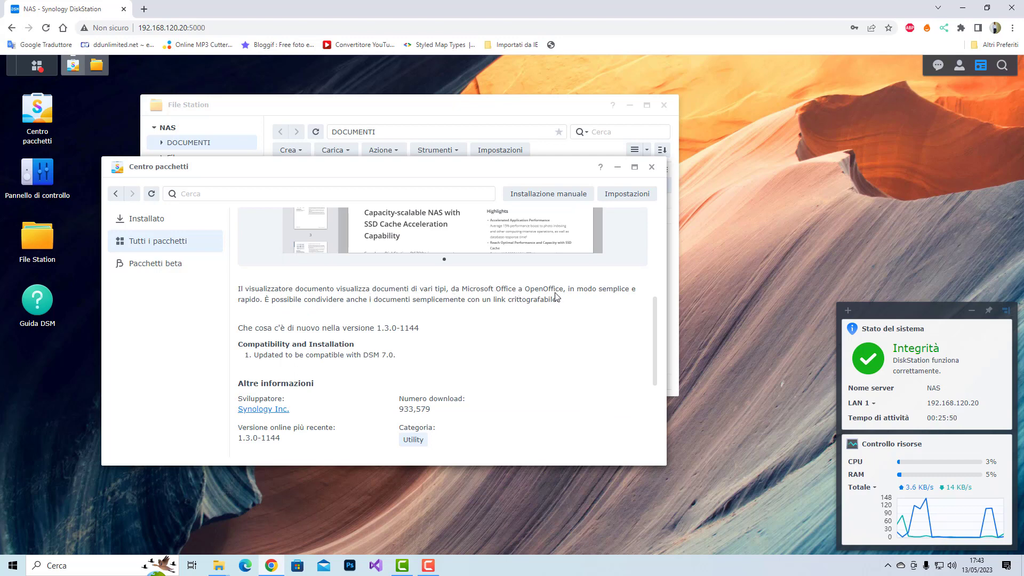
scroll(501, 307, up, 5)
click(355, 283)
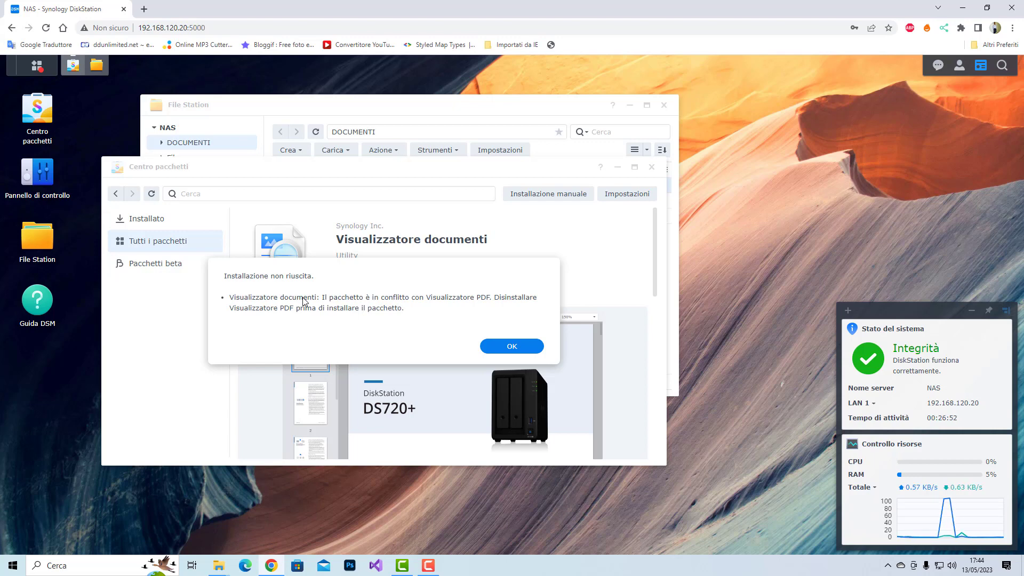
click(512, 347)
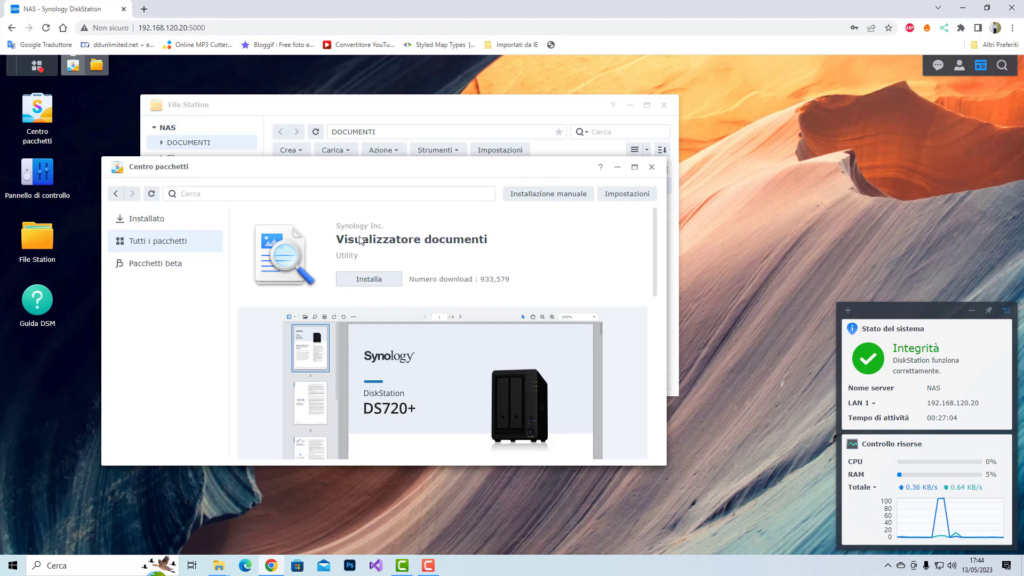
Return to the full package list and browse the Synology packages around the viewer and office applications.
click(116, 194)
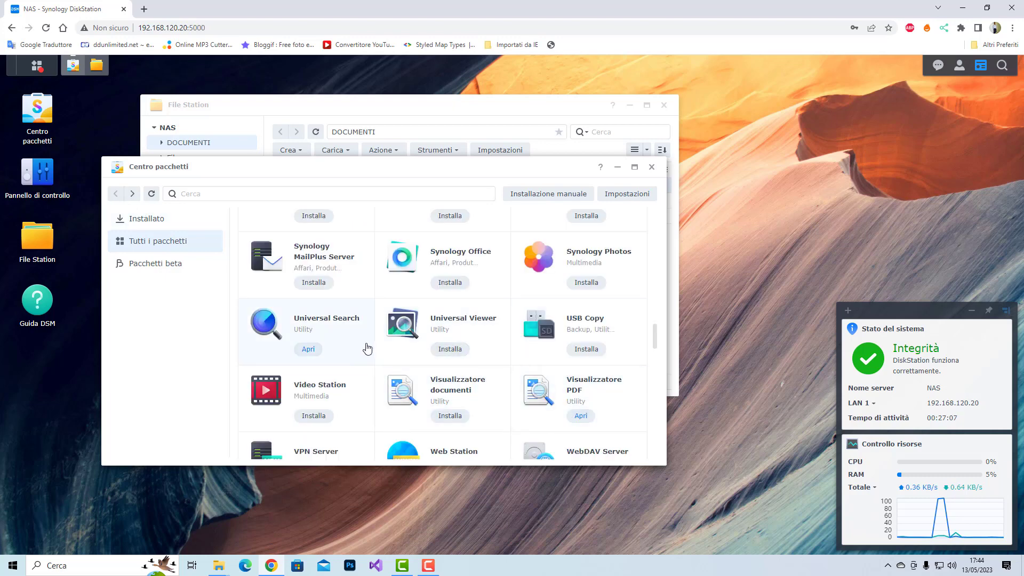
scroll(367, 348, down, 1)
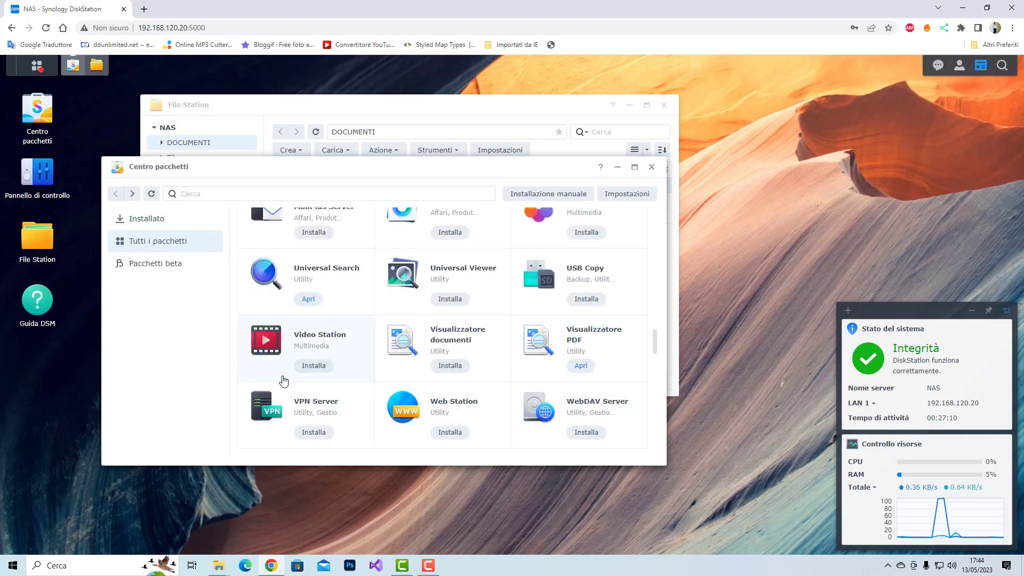
scroll(283, 380, down, 3)
scroll(299, 388, up, 5)
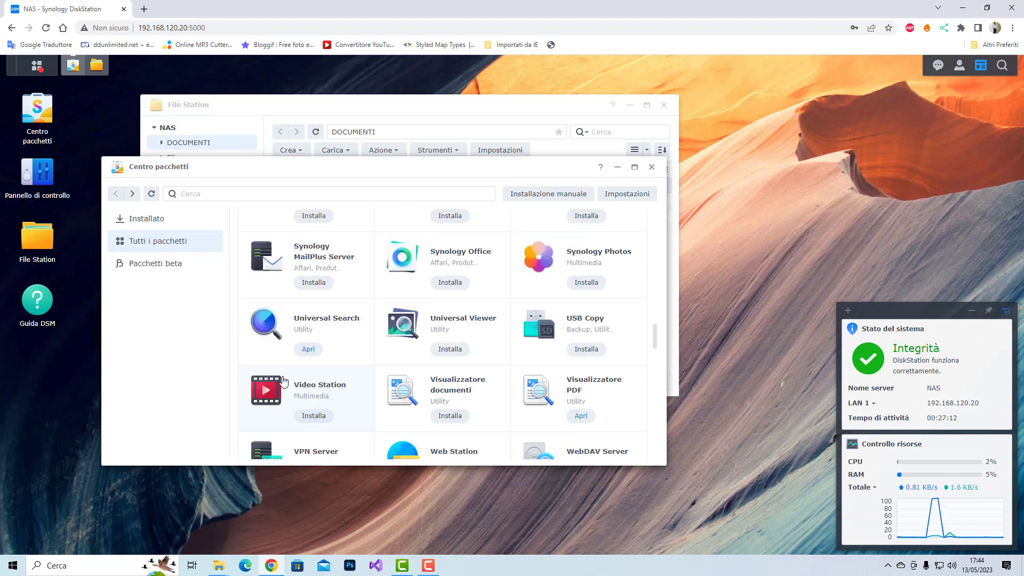
scroll(308, 393, up, 1)
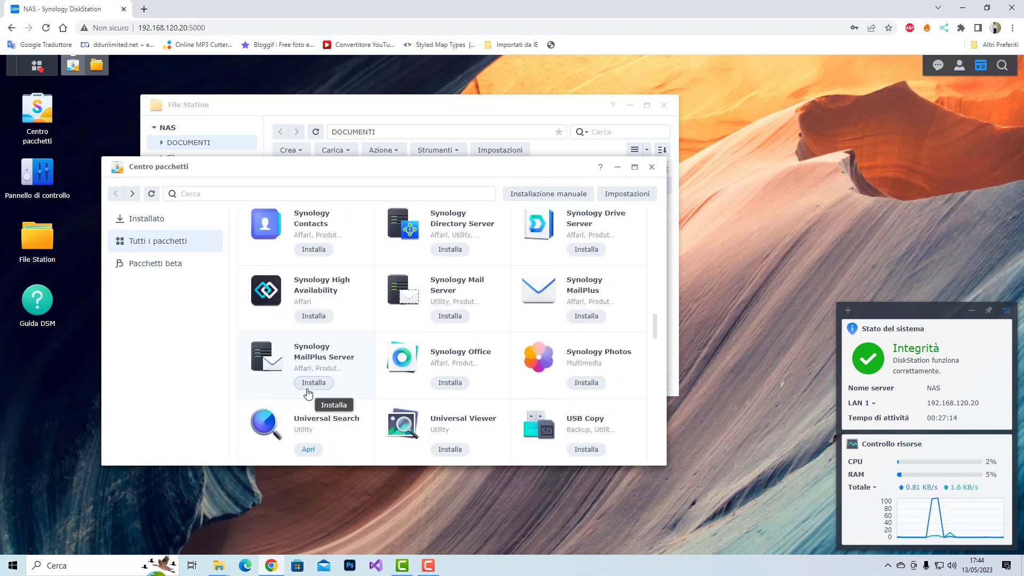
scroll(308, 393, up, 2)
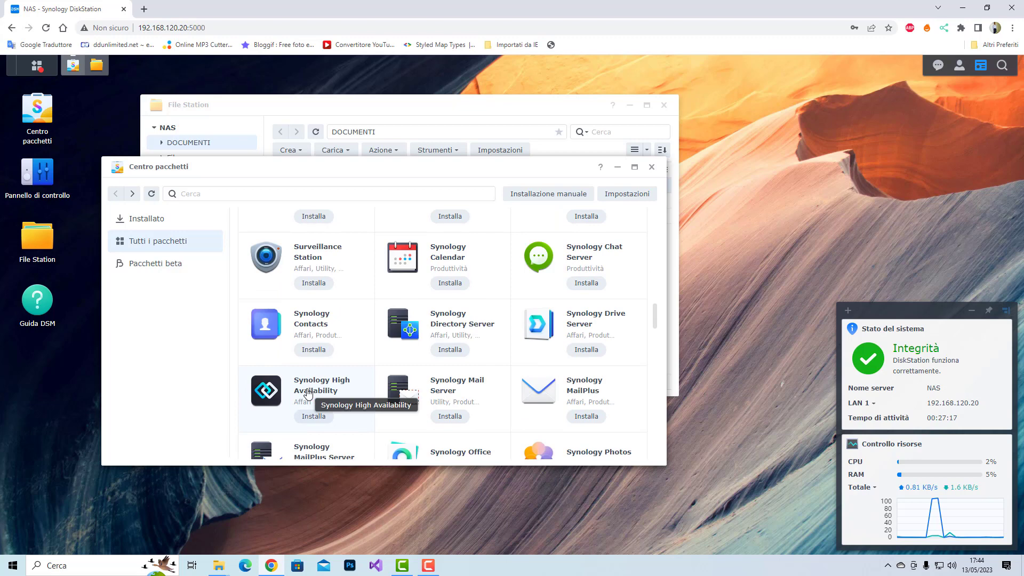
scroll(308, 393, up, 6)
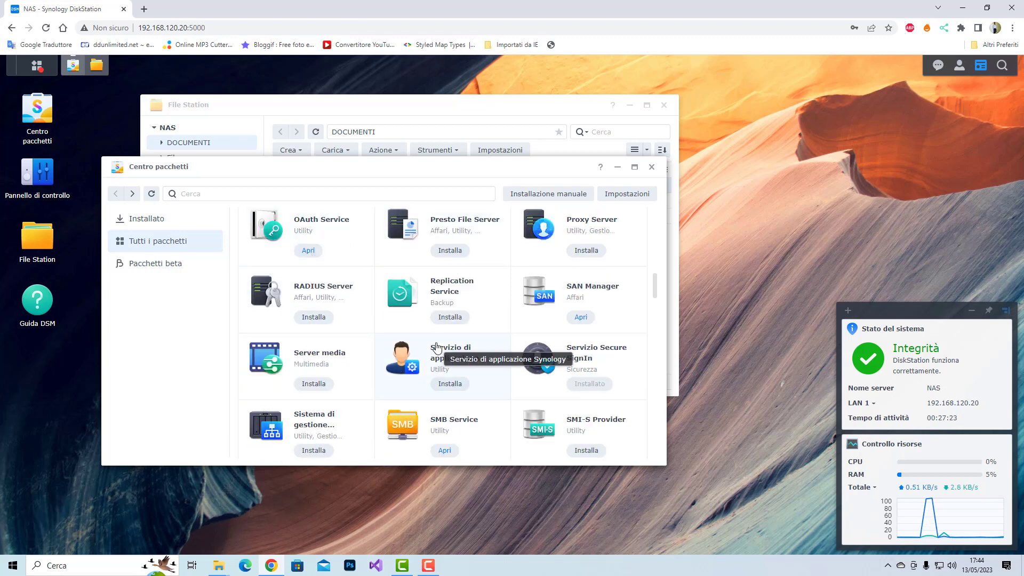
scroll(436, 347, down, 7)
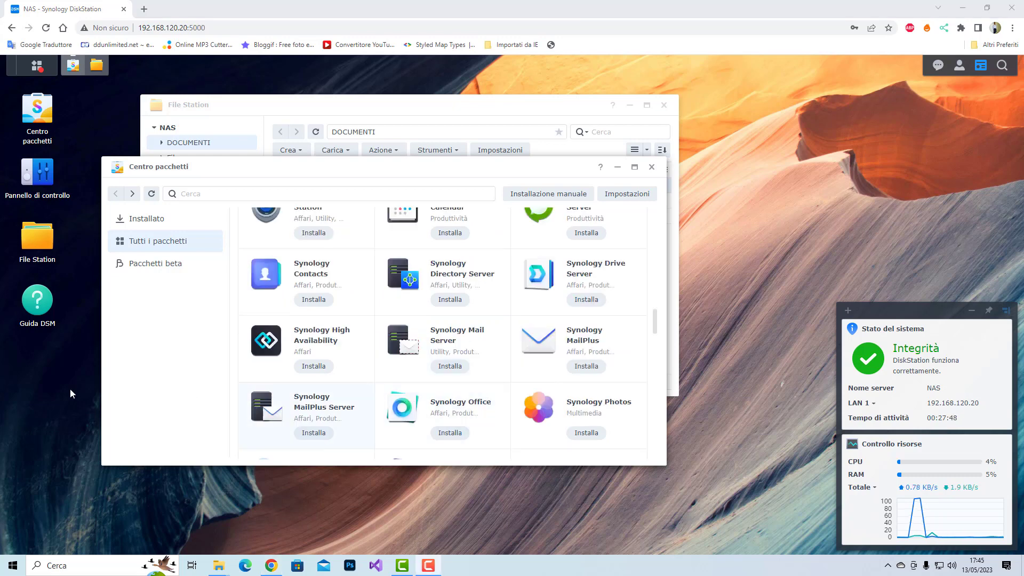
scroll(443, 330, down, 10)
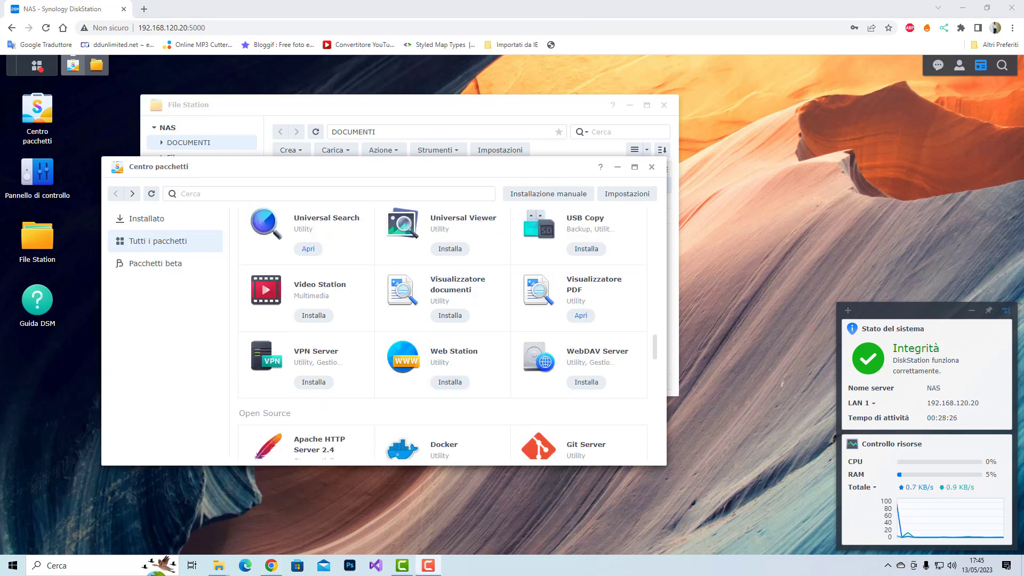